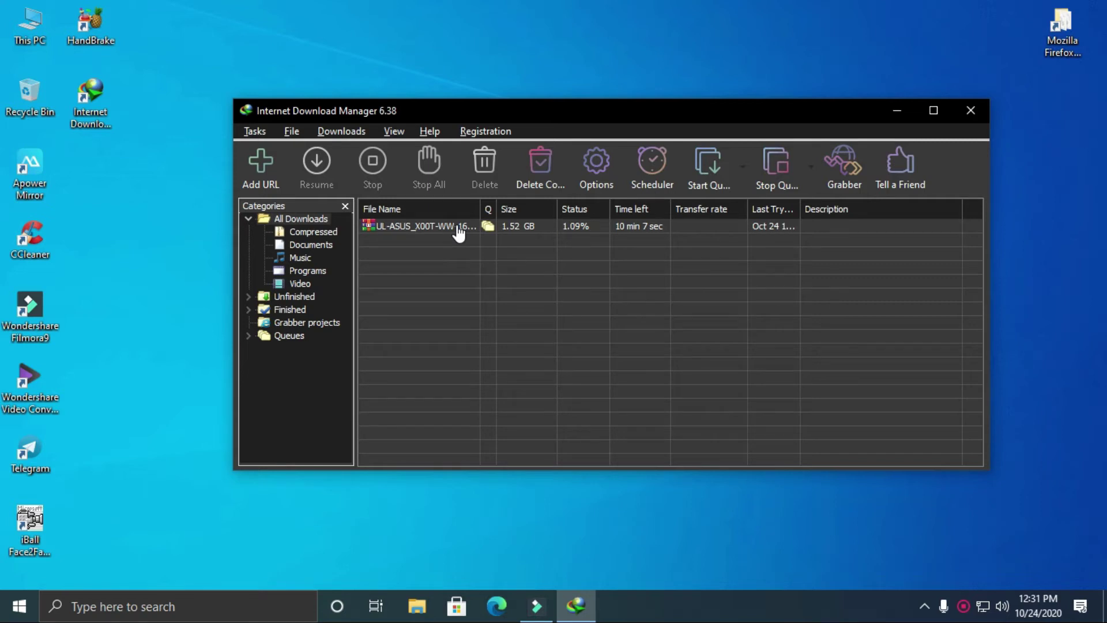
Resume the UL-ASUS_X00T-WW zip download to examine its connection list in an enlarged status window, and pause it
{"action": "left_click", "coordinate": [460, 228]}
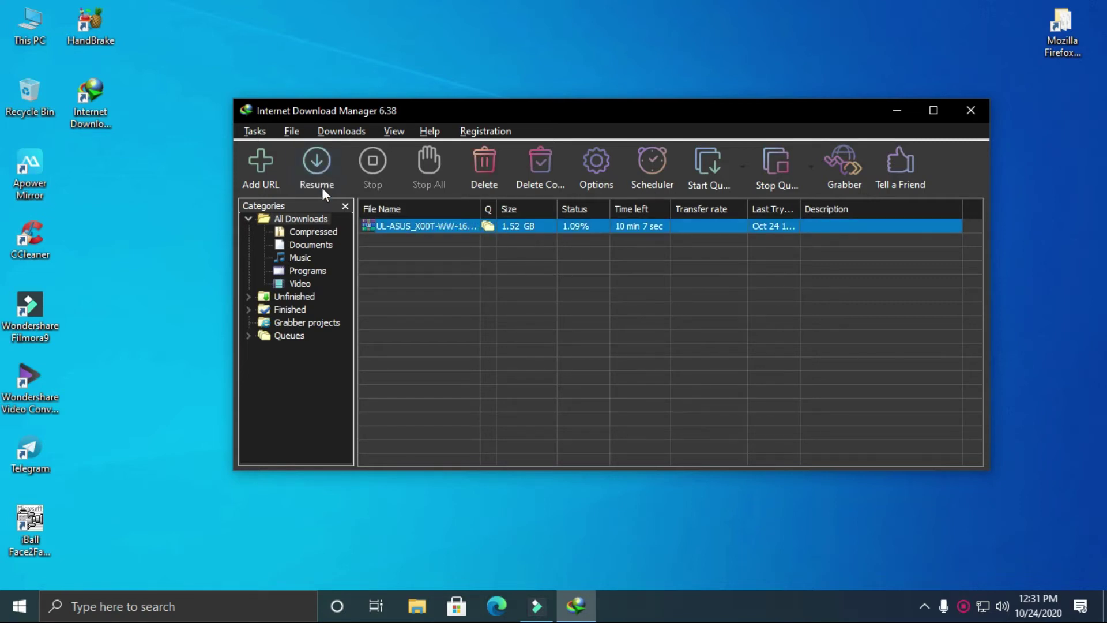
{"action": "left_click", "coordinate": [317, 171]}
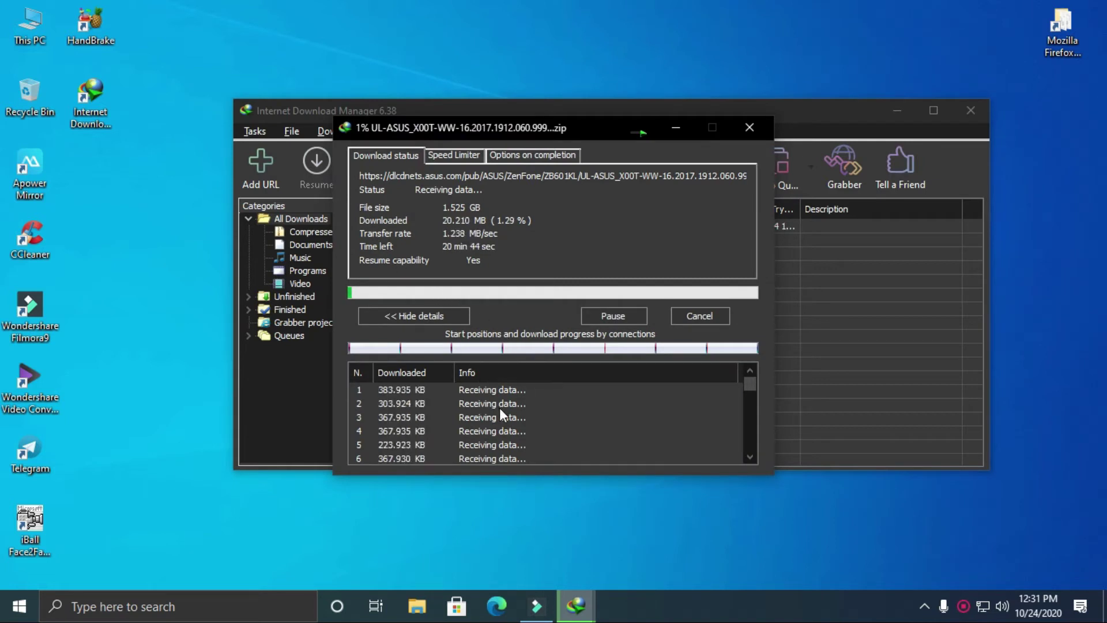
{"action": "scroll", "coordinate": [507, 427], "scroll_direction": "down", "scroll_amount": 1}
{"action": "scroll", "coordinate": [512, 437], "scroll_direction": "down", "scroll_amount": 1}
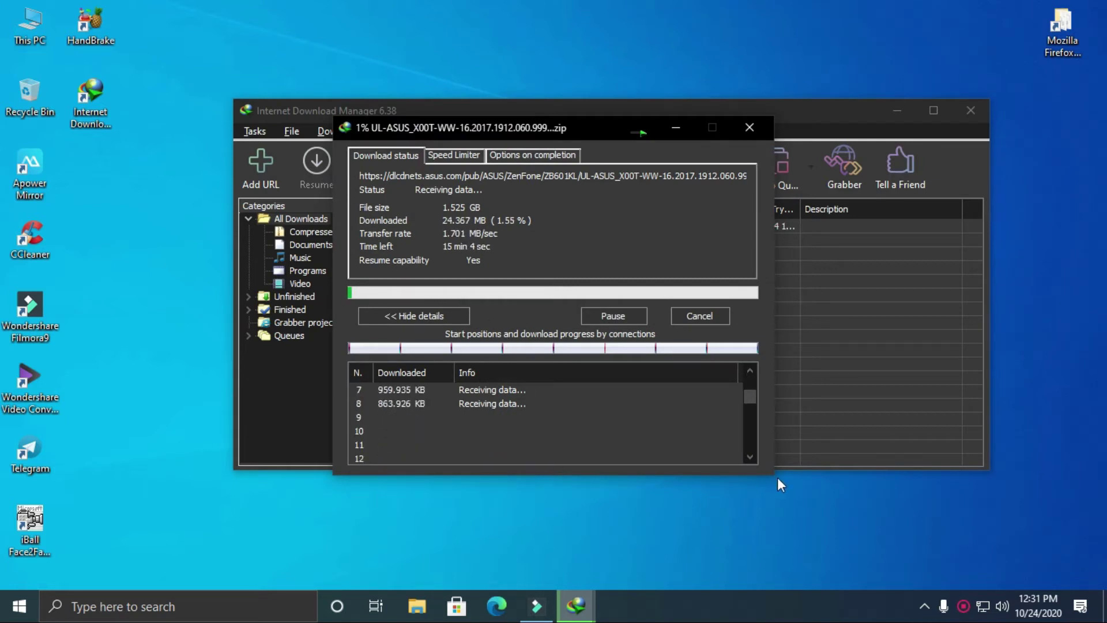
{"action": "left_click_drag", "start_coordinate": [772, 472], "coordinate": [780, 512]}
{"action": "scroll", "coordinate": [691, 489], "scroll_direction": "up", "scroll_amount": 2}
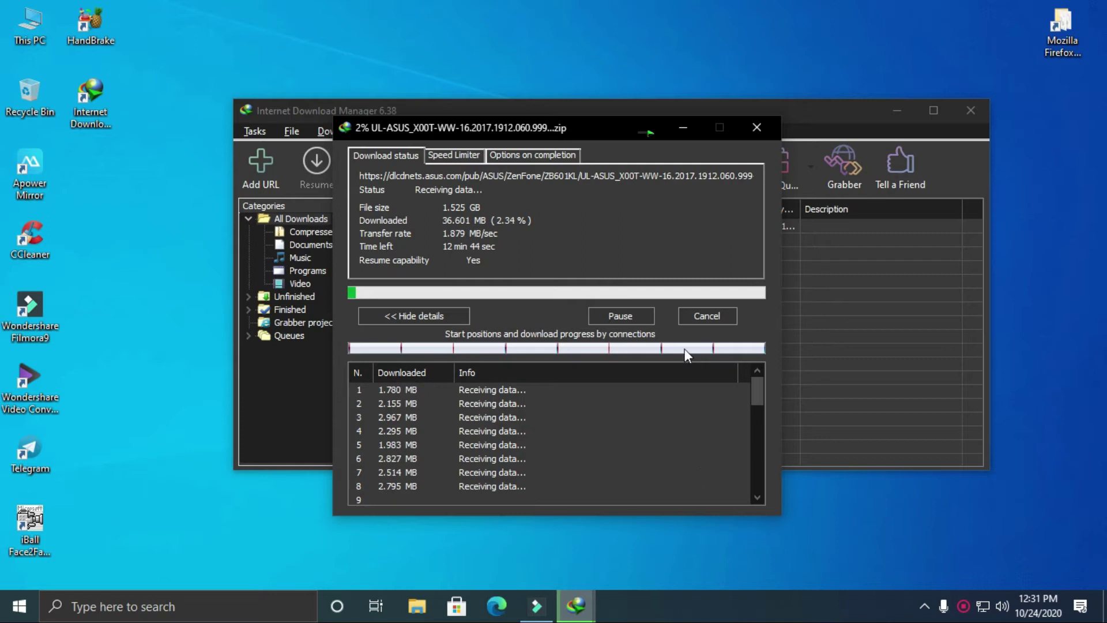
{"action": "left_click", "coordinate": [624, 317]}
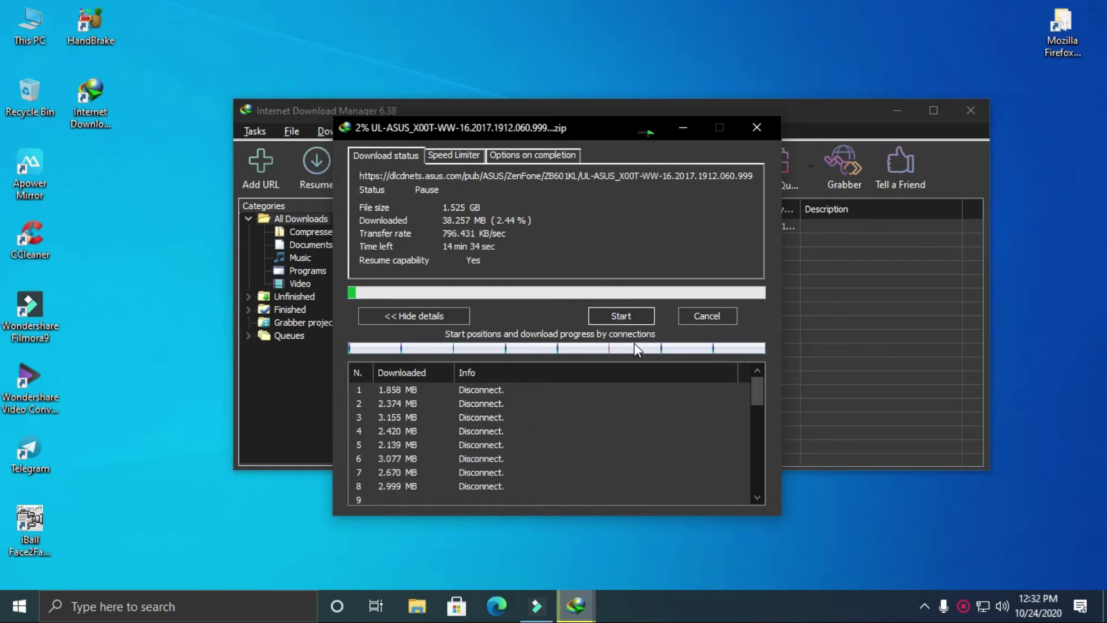
{"action": "key", "text": "Escape"}
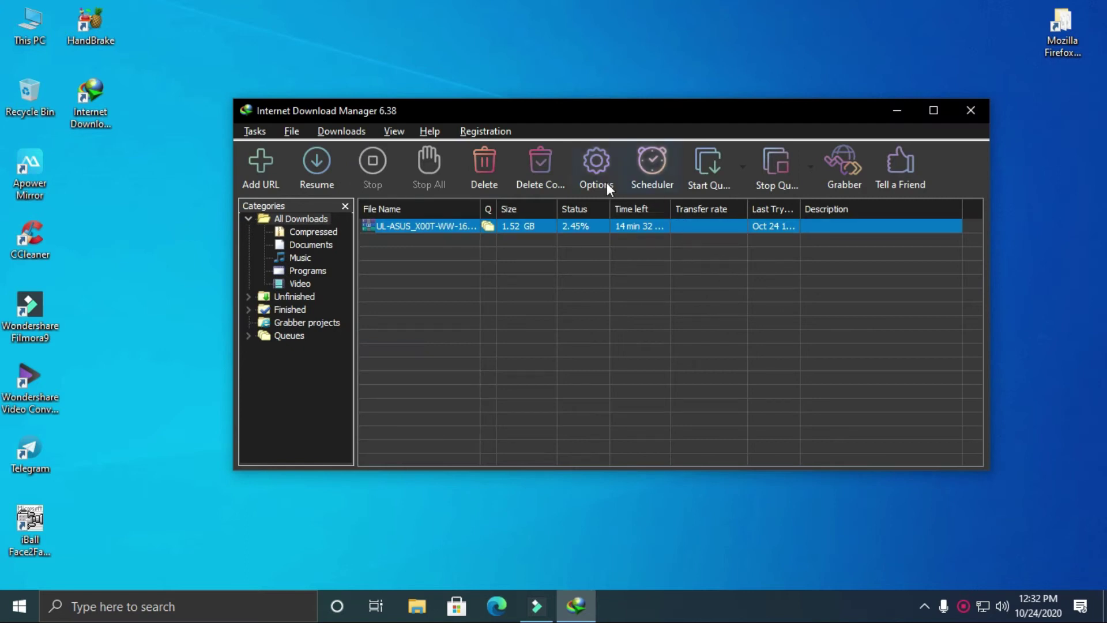
Set the connection type to High speed (Ethernet/Cable, Wi-Fi, Mobile 4G) and the default maximum connection number to 32, accepting the caution
{"action": "left_click", "coordinate": [587, 178]}
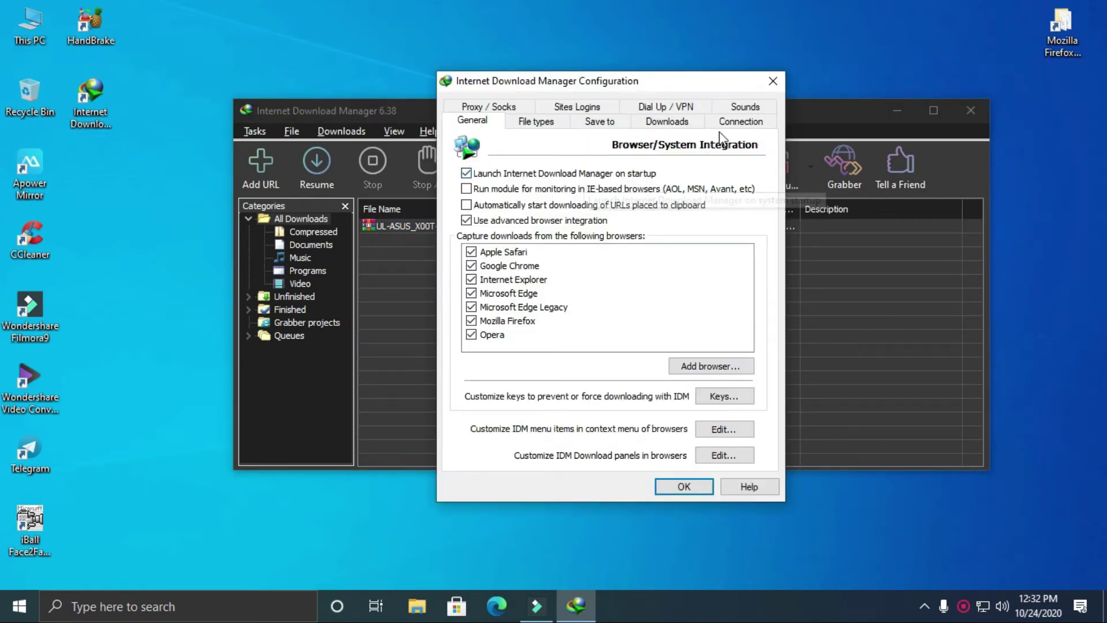
{"action": "left_click", "coordinate": [735, 124]}
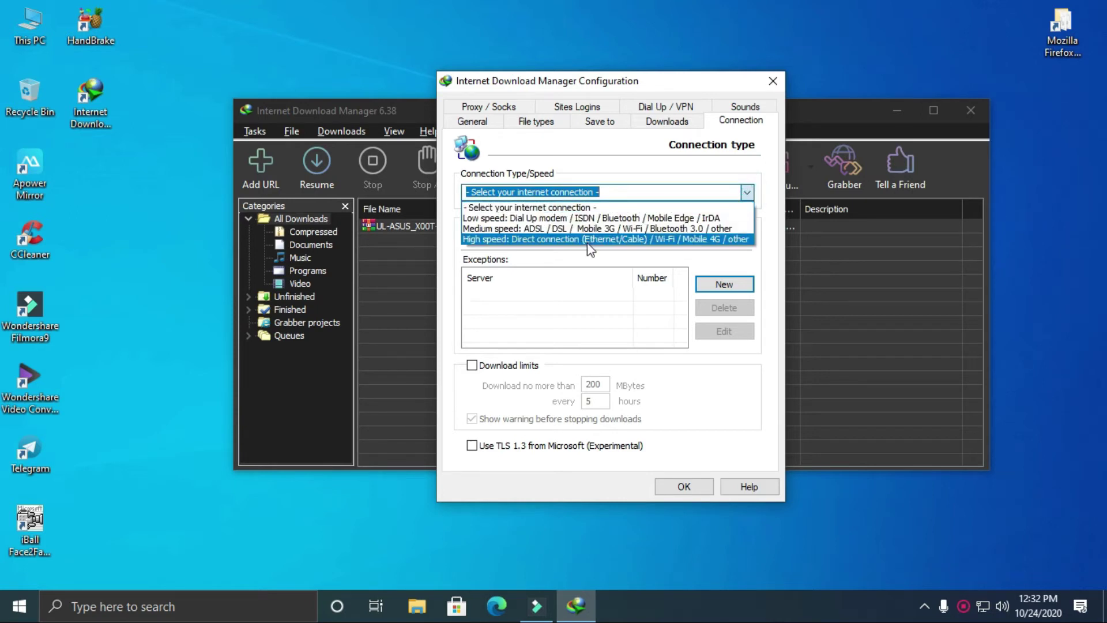
{"action": "left_click", "coordinate": [688, 239]}
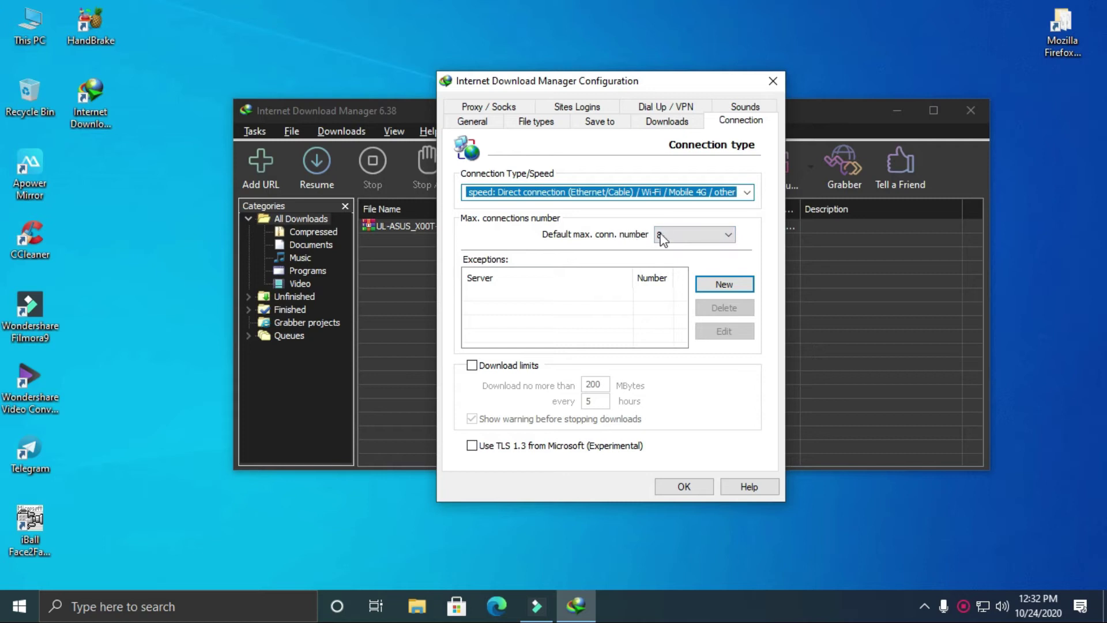
{"action": "left_click", "coordinate": [693, 233]}
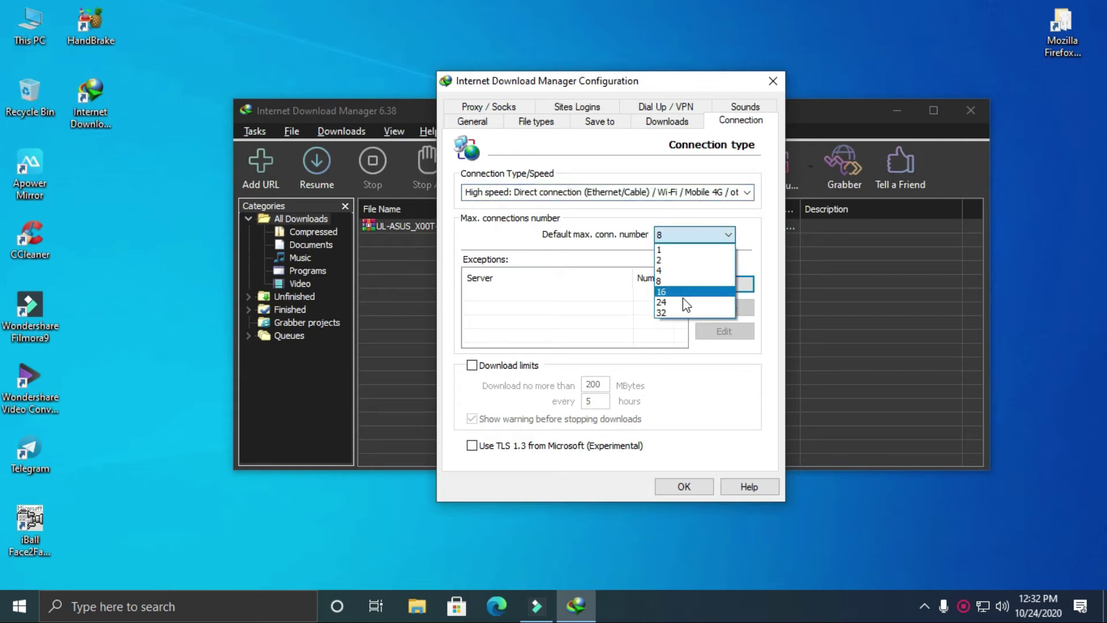
{"action": "left_click", "coordinate": [687, 314]}
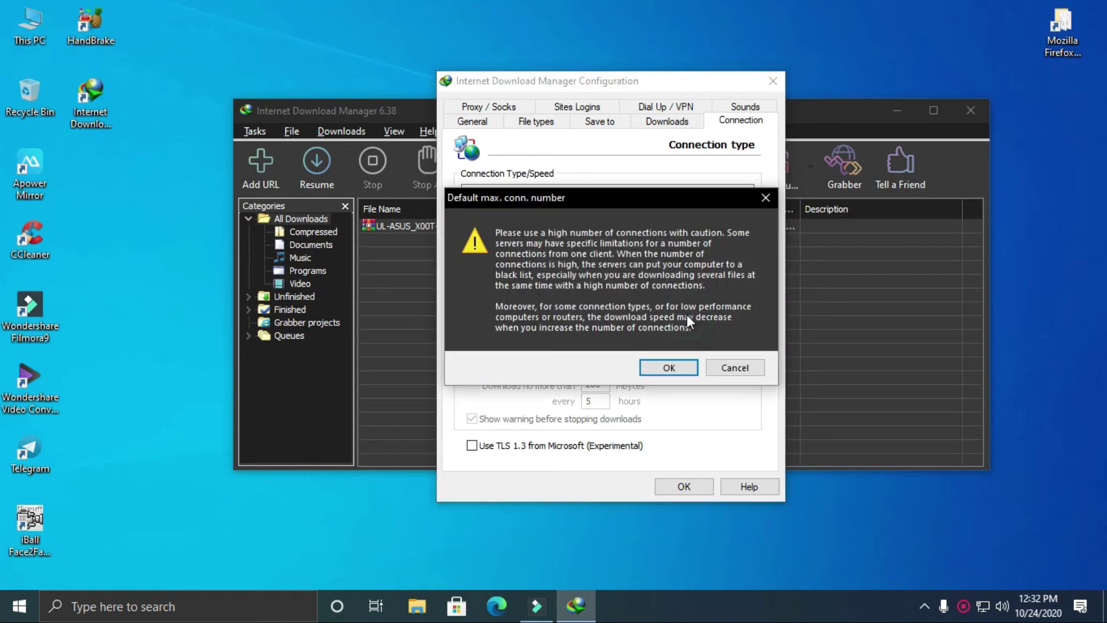
{"action": "left_click", "coordinate": [669, 369]}
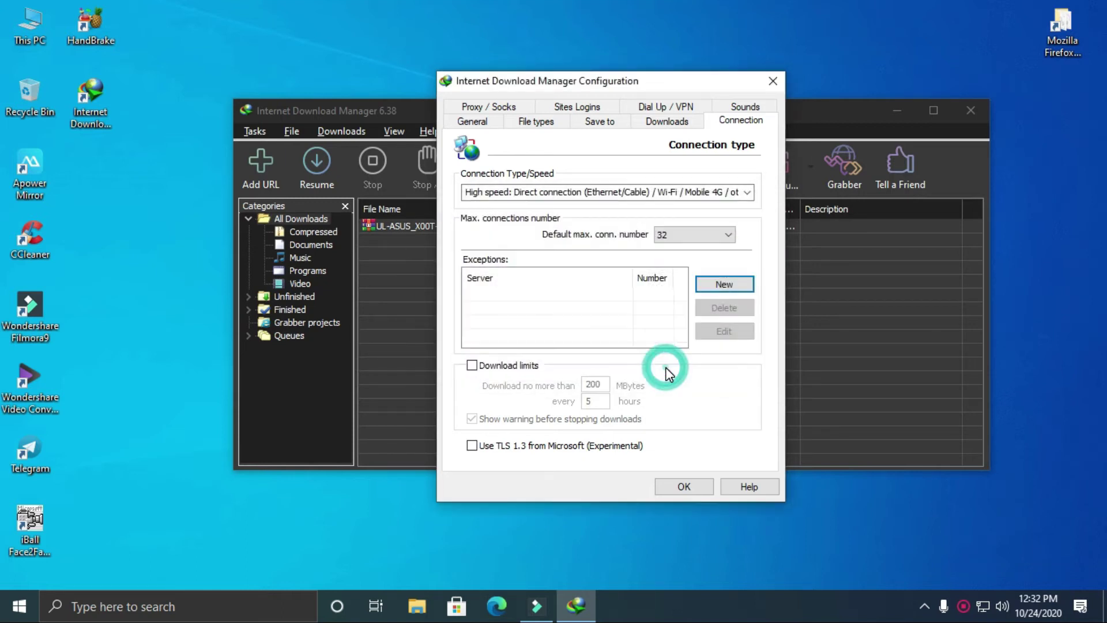
{"action": "left_click", "coordinate": [685, 486]}
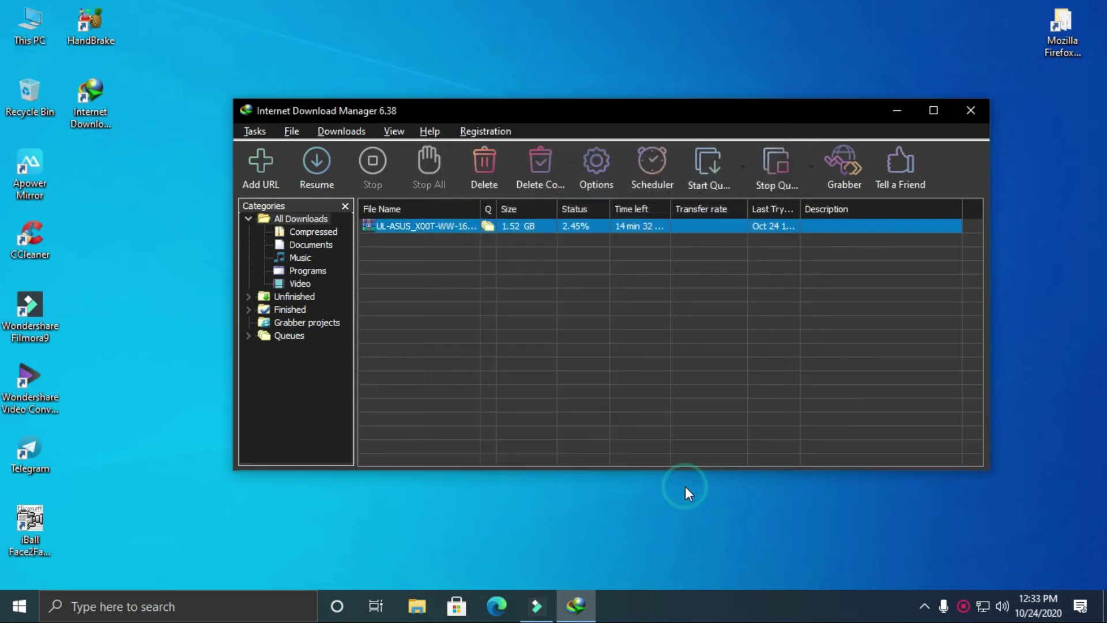
Select the paused UL-ASUS_X00T-WW zip file in the download list and resume downloading it
{"action": "left_click", "coordinate": [645, 333]}
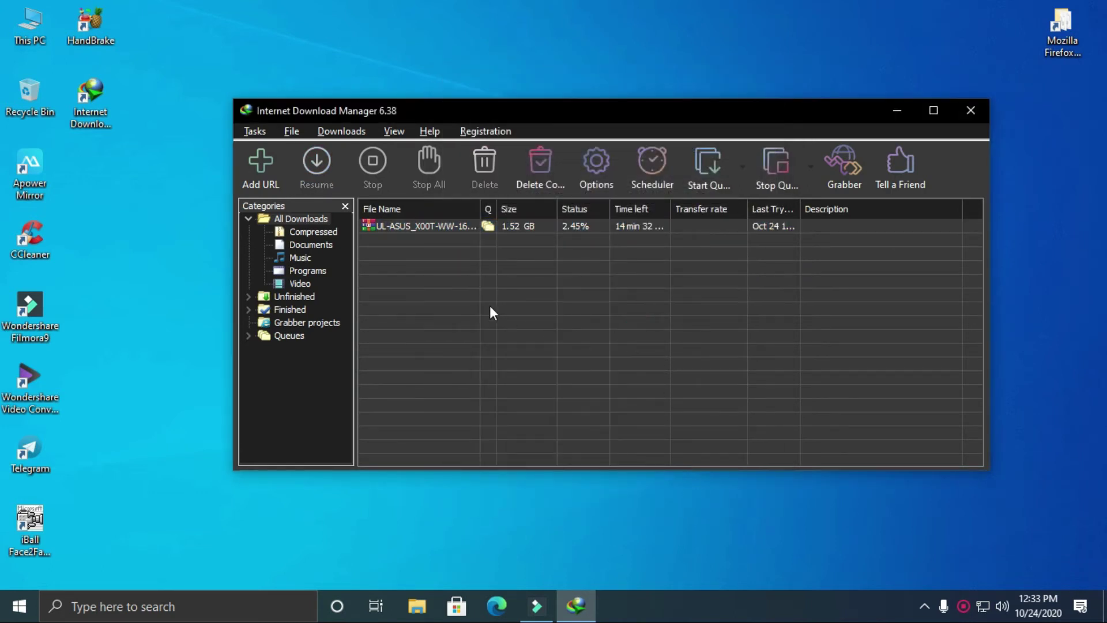
{"action": "left_click", "coordinate": [448, 230]}
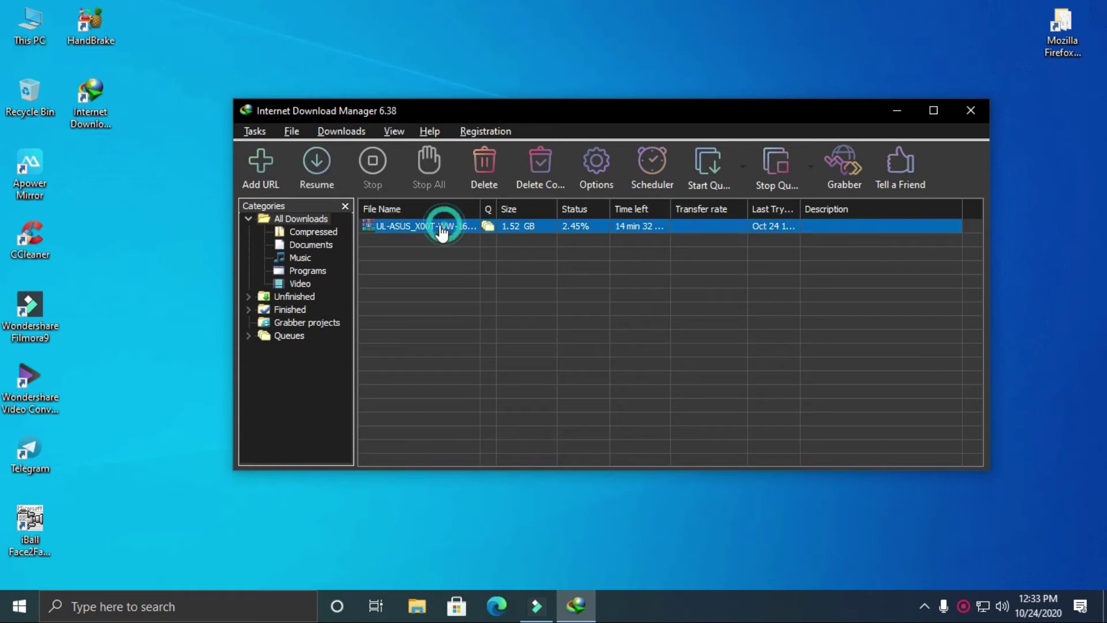
{"action": "left_click", "coordinate": [306, 168]}
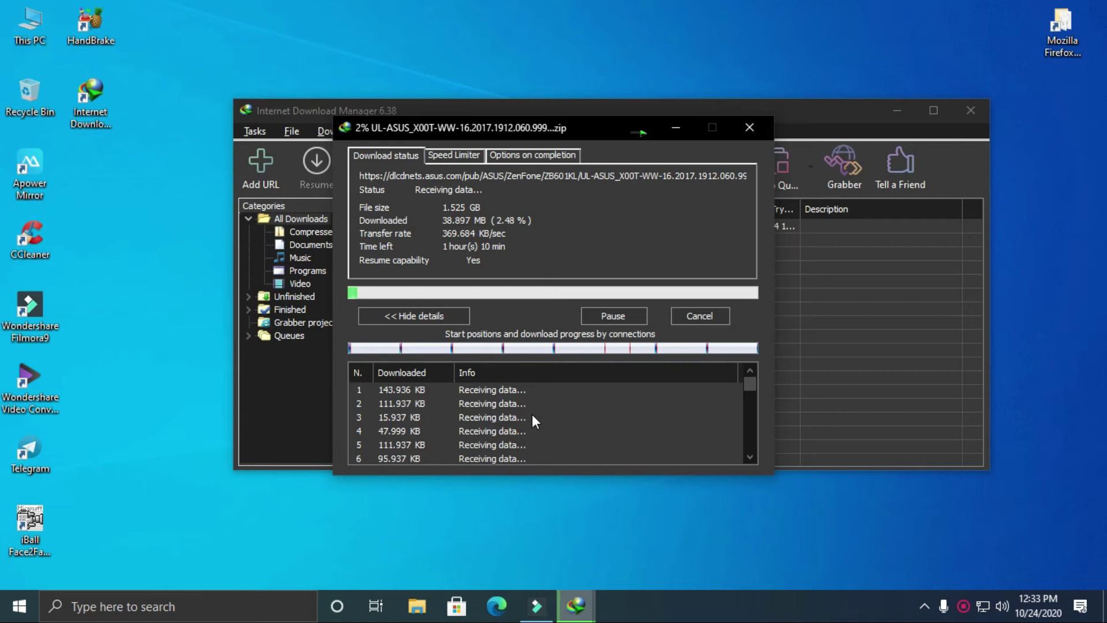
Examine the individual connections of the running download up to number 32, and pause the download
{"action": "scroll", "coordinate": [482, 444], "scroll_direction": "down", "scroll_amount": 1}
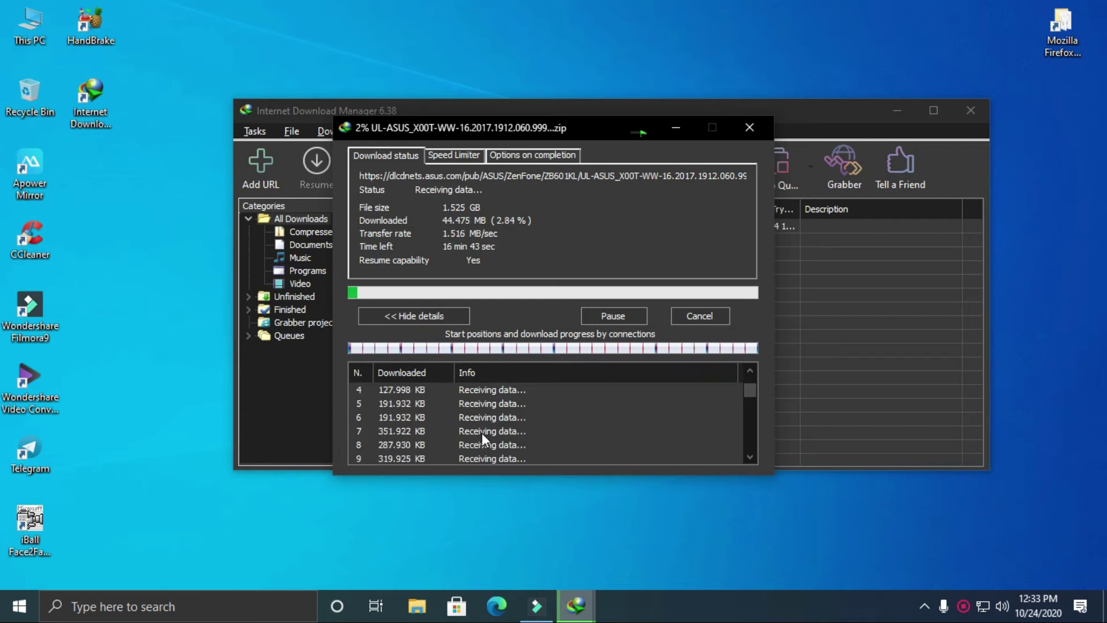
{"action": "scroll", "coordinate": [503, 432], "scroll_direction": "down", "scroll_amount": 4}
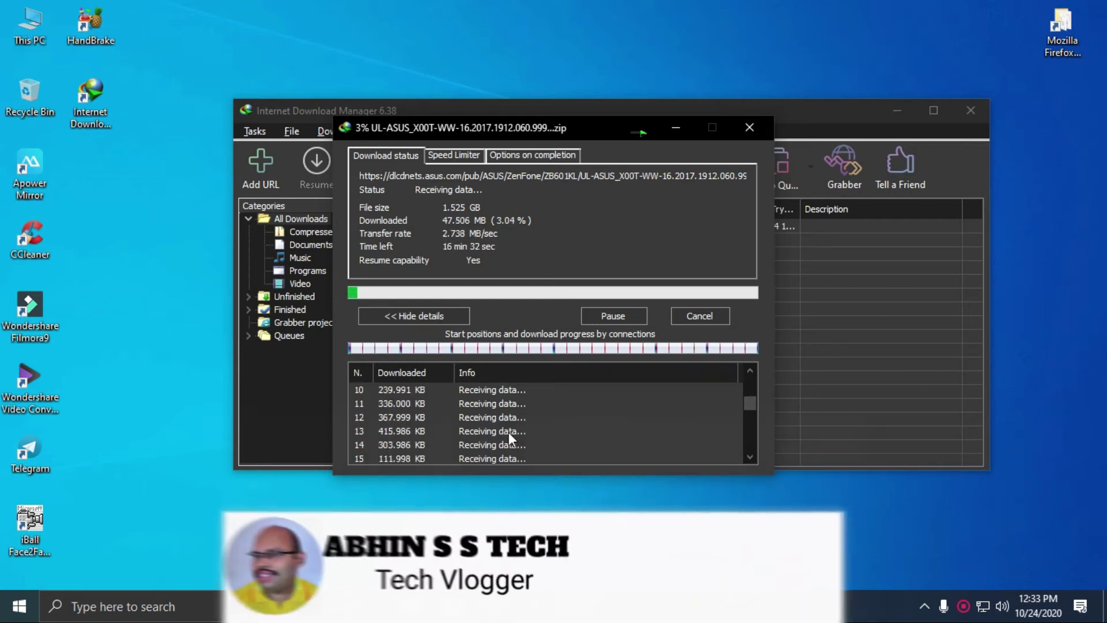
{"action": "scroll", "coordinate": [518, 442], "scroll_direction": "down", "scroll_amount": 4}
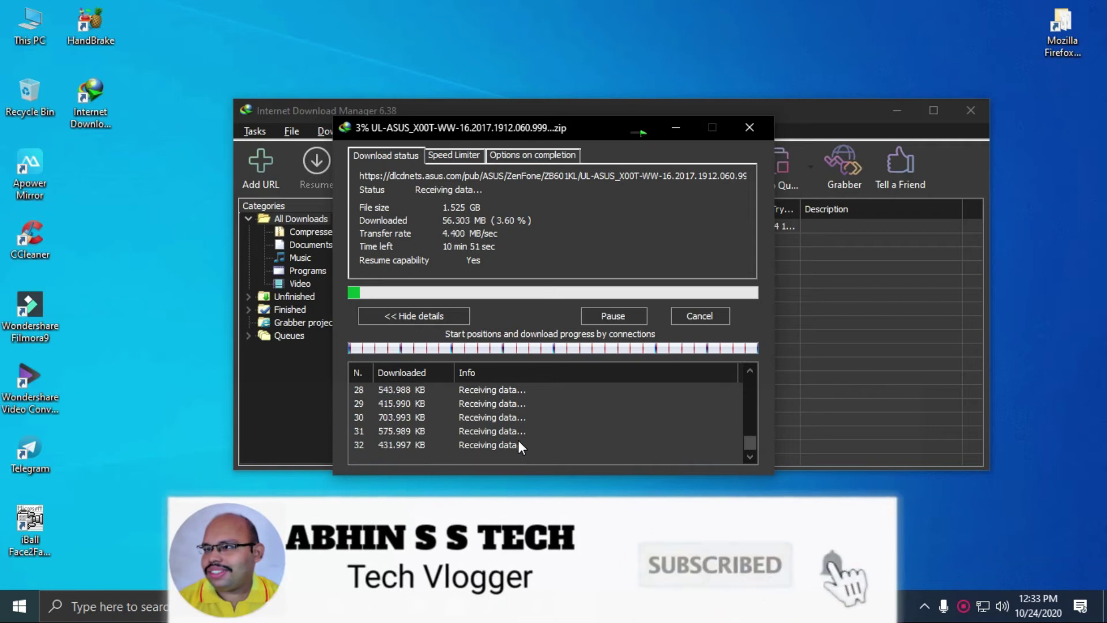
{"action": "scroll", "coordinate": [517, 441], "scroll_direction": "up", "scroll_amount": 5}
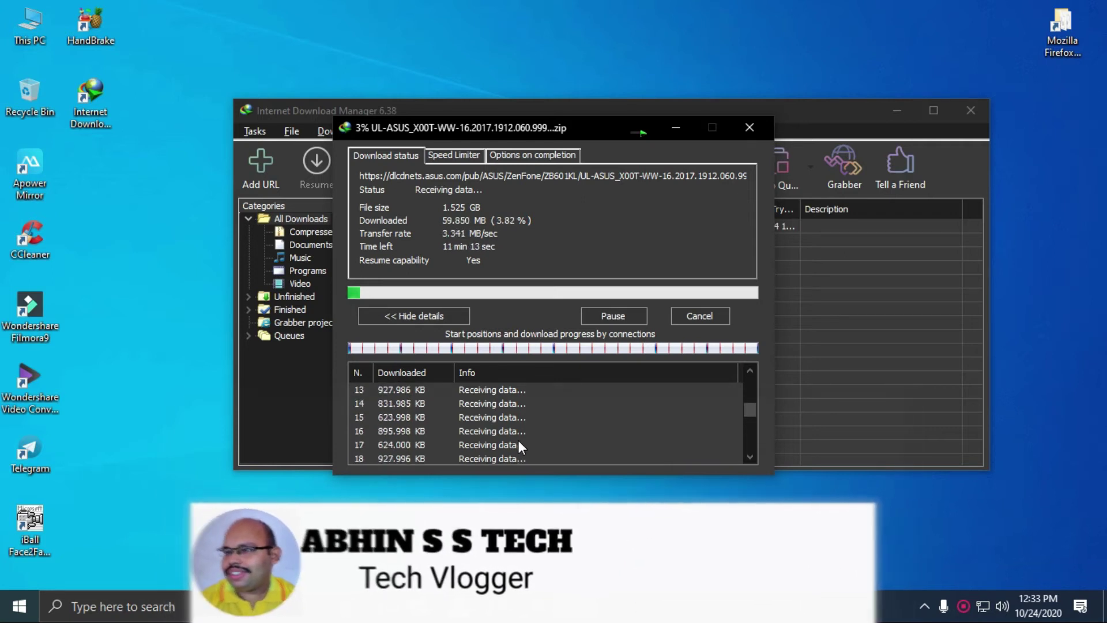
{"action": "scroll", "coordinate": [506, 433], "scroll_direction": "up", "scroll_amount": 2}
{"action": "scroll", "coordinate": [508, 434], "scroll_direction": "down", "scroll_amount": 6}
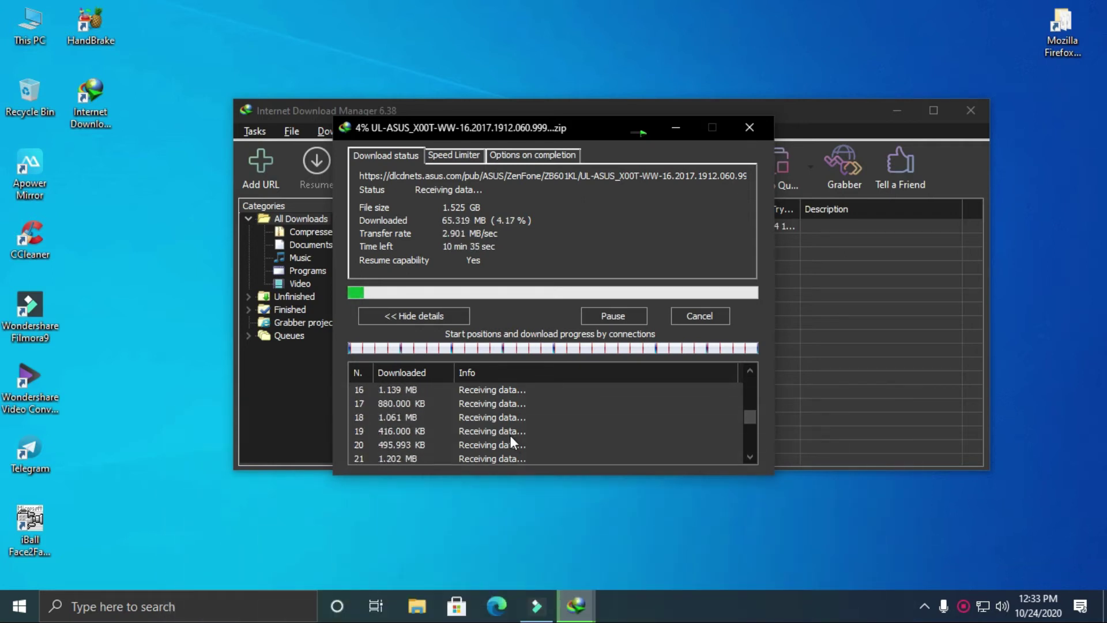
{"action": "left_click", "coordinate": [770, 477]}
{"action": "scroll", "coordinate": [634, 435], "scroll_direction": "up", "scroll_amount": 3}
{"action": "scroll", "coordinate": [604, 429], "scroll_direction": "down", "scroll_amount": 2}
{"action": "scroll", "coordinate": [602, 432], "scroll_direction": "up", "scroll_amount": 4}
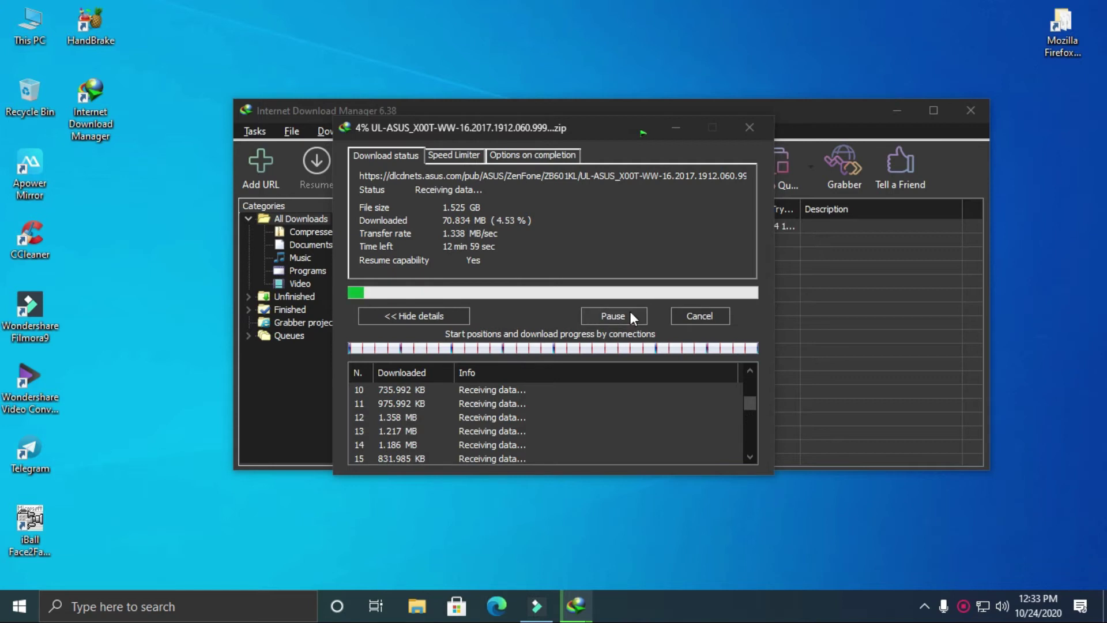
{"action": "left_click", "coordinate": [618, 320]}
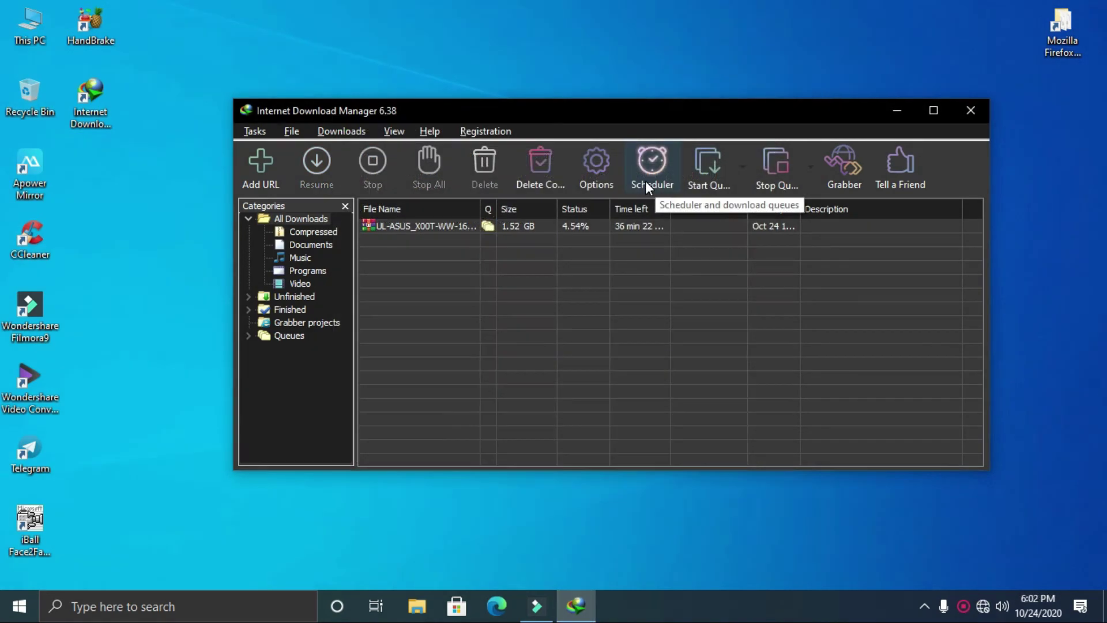
In the Scheduler, adjust how many files the main download queue downloads at the same time and apply the change
{"action": "left_click", "coordinate": [645, 181]}
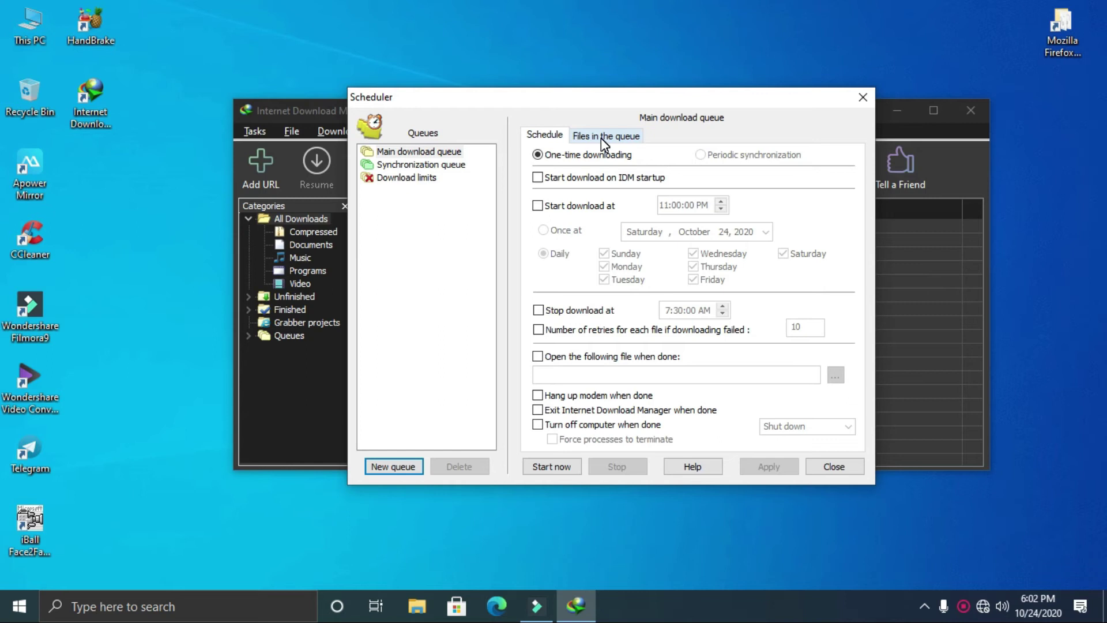
{"action": "left_click", "coordinate": [601, 137]}
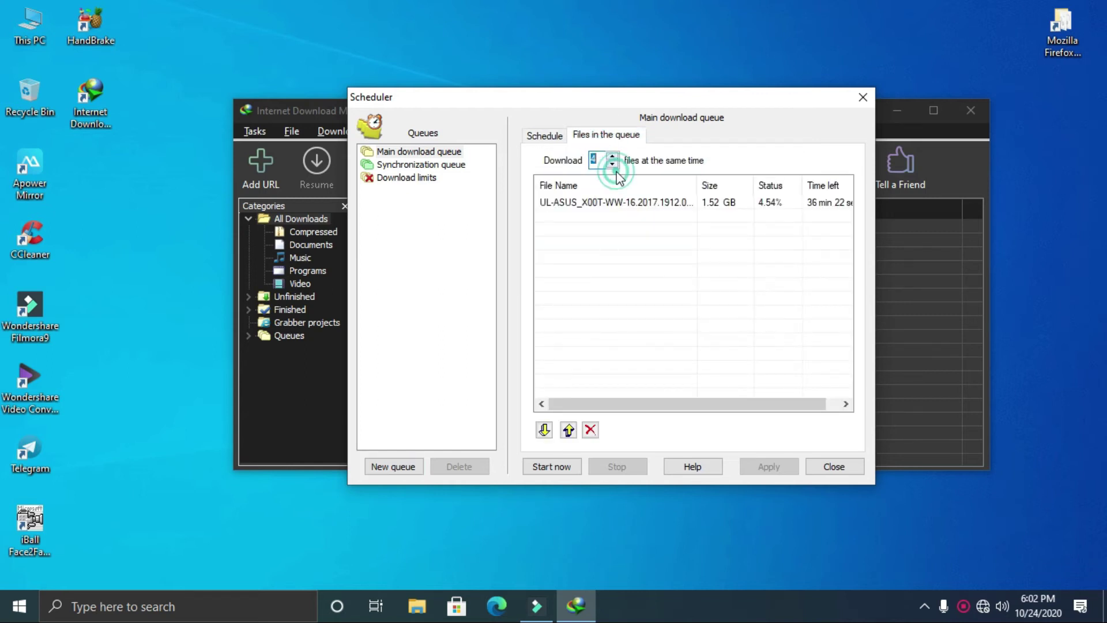
{"action": "left_click", "coordinate": [613, 156]}
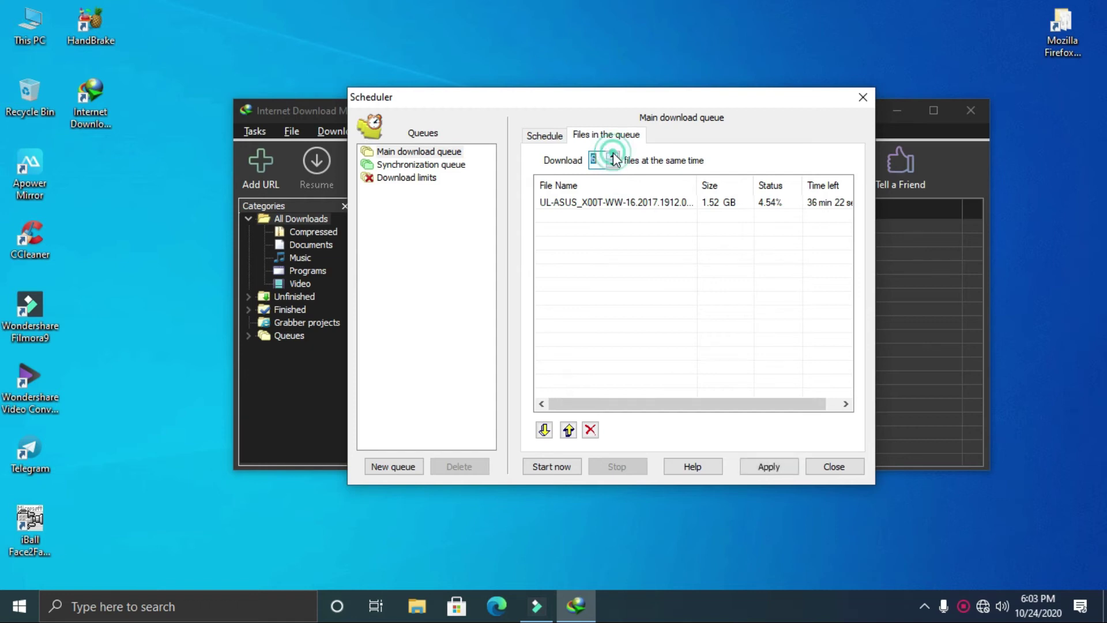
{"action": "left_click", "coordinate": [613, 166]}
{"action": "left_click", "coordinate": [614, 166]}
{"action": "left_click", "coordinate": [614, 166]}
{"action": "left_click", "coordinate": [629, 252]}
{"action": "left_click", "coordinate": [770, 469]}
{"action": "left_click", "coordinate": [823, 470]}
Resume the UL-ASUS_X00T-WW download and review the progress of each of its connections
{"action": "left_click", "coordinate": [448, 228]}
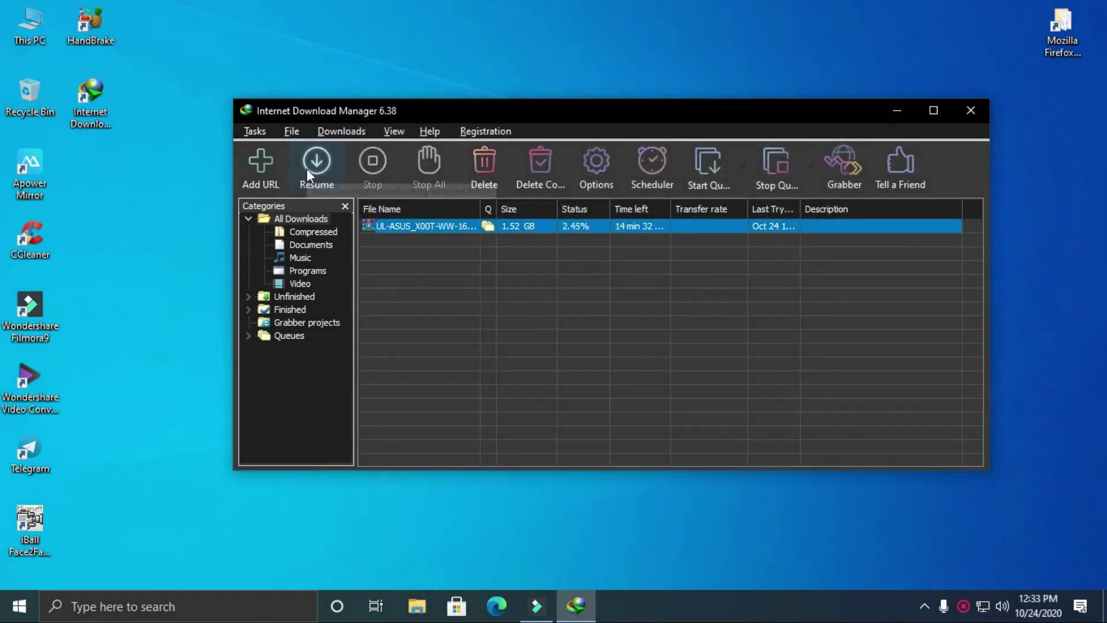
{"action": "left_click", "coordinate": [307, 168]}
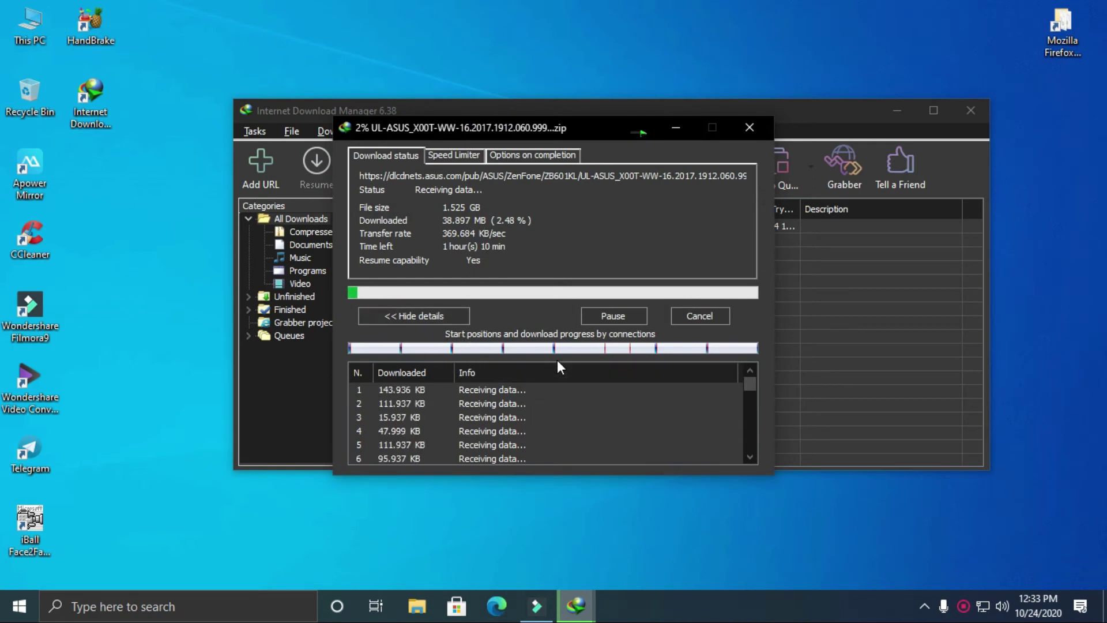
{"action": "scroll", "coordinate": [480, 439], "scroll_direction": "down", "scroll_amount": 1}
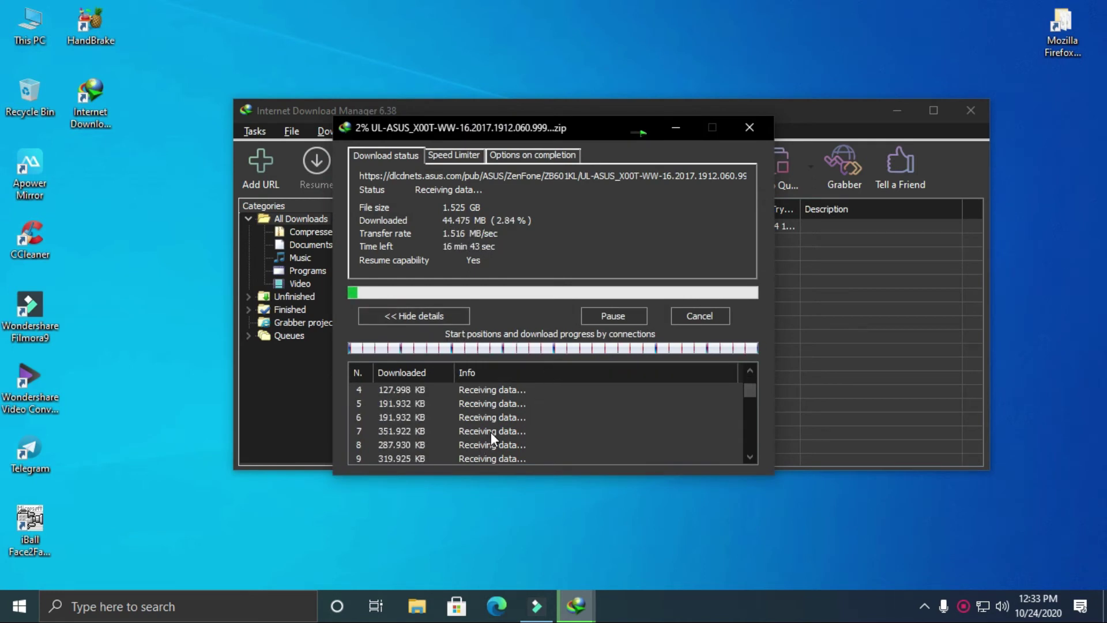
{"action": "scroll", "coordinate": [501, 437], "scroll_direction": "down", "scroll_amount": 4}
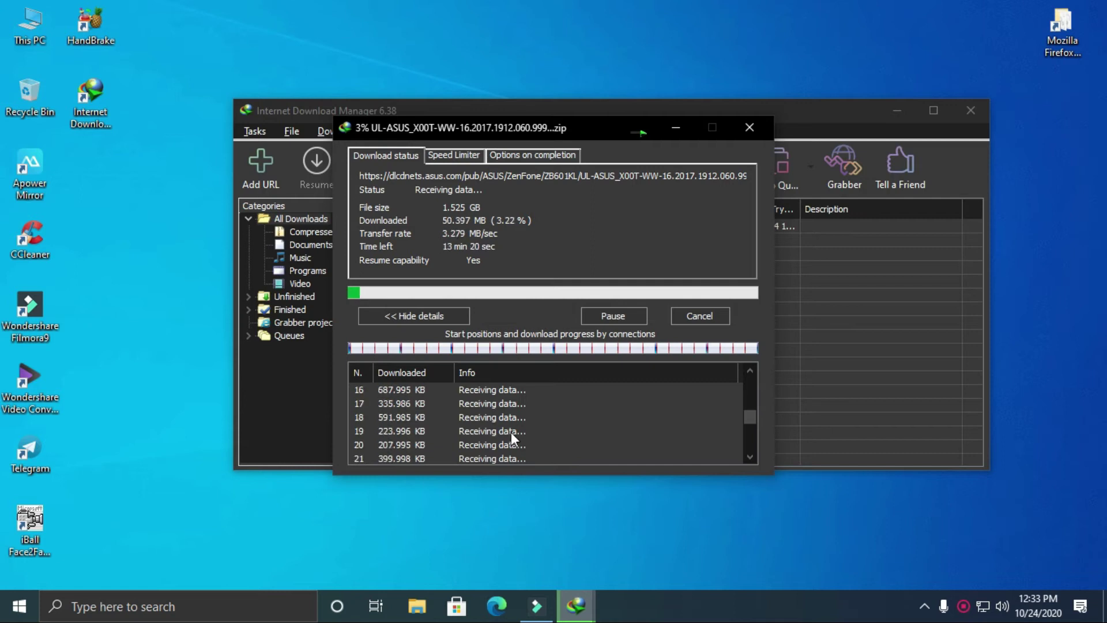
{"action": "scroll", "coordinate": [511, 439], "scroll_direction": "down", "scroll_amount": 4}
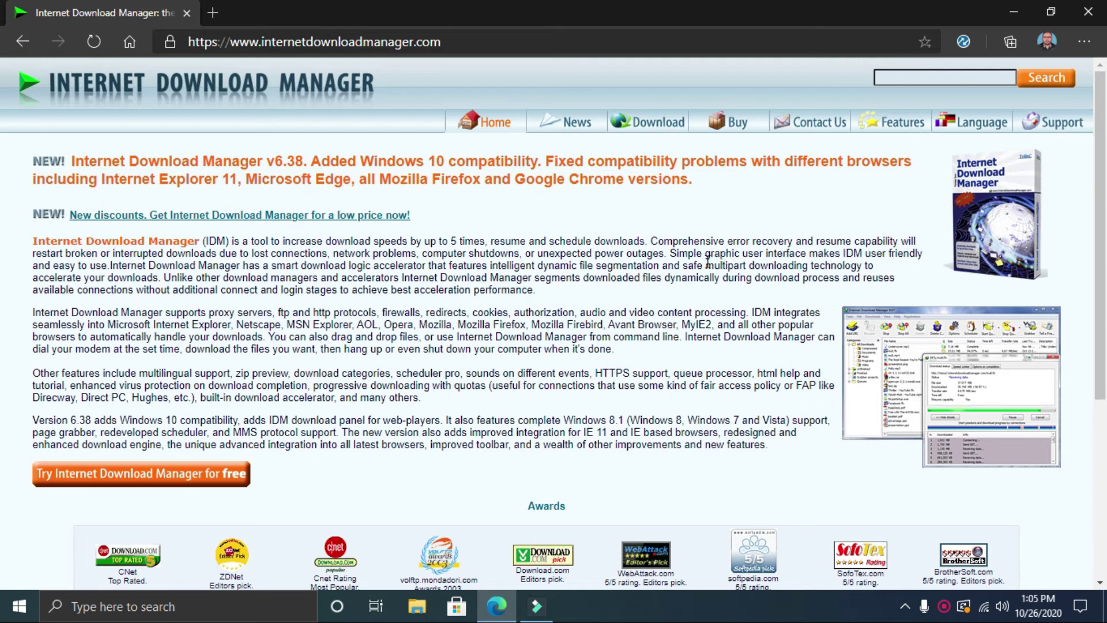
On the Internet Download Manager website in the browser, open the checkout for the 1450 INR lifetime license for 2 and more PCs
{"action": "left_click", "coordinate": [736, 124]}
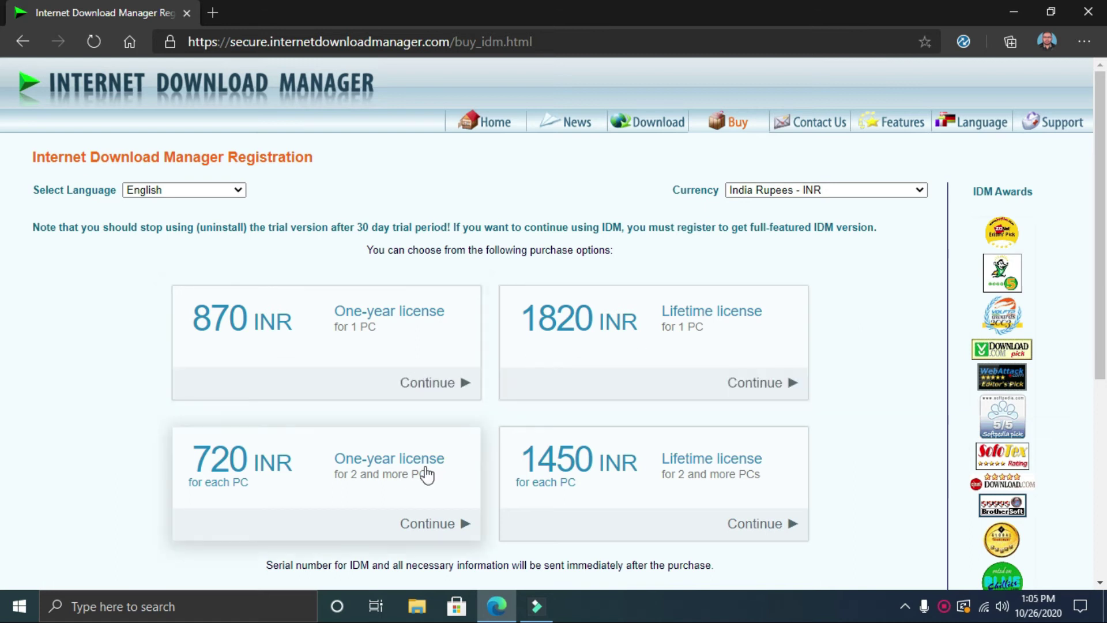
{"action": "left_click", "coordinate": [552, 465]}
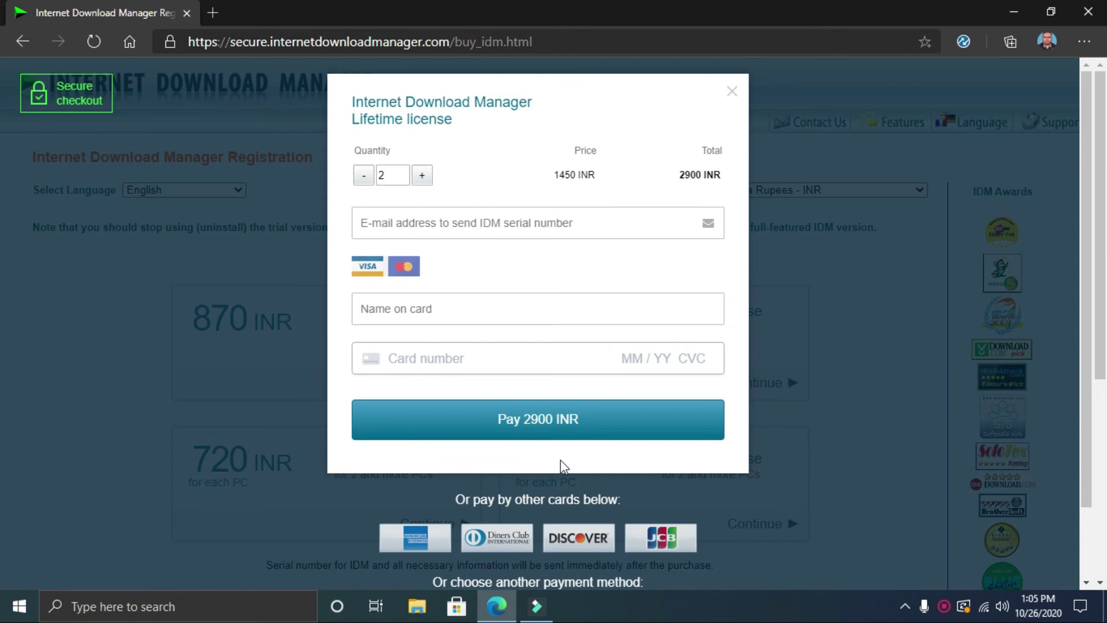